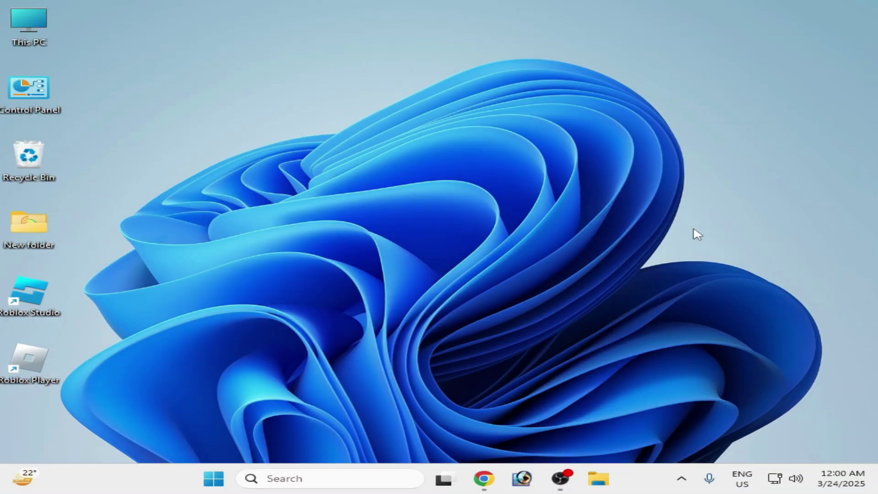
# Step: Open Local Disk (C:) from This PC
pyautogui.doubleClick(26, 24)
pyautogui.click(369, 165)
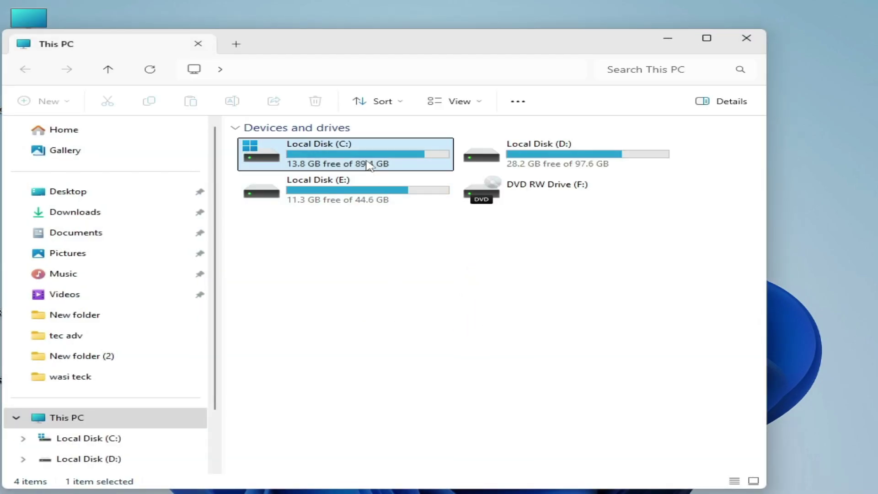
pyautogui.doubleClick(370, 166)
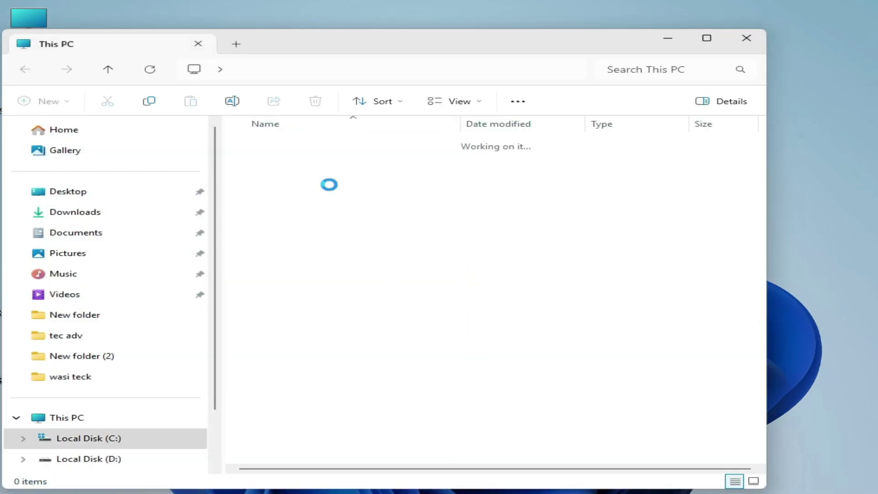
# Step: Toggle hidden items off and back on so the $ folders show
pyautogui.click(471, 105)
pyautogui.moveTo(484, 341)
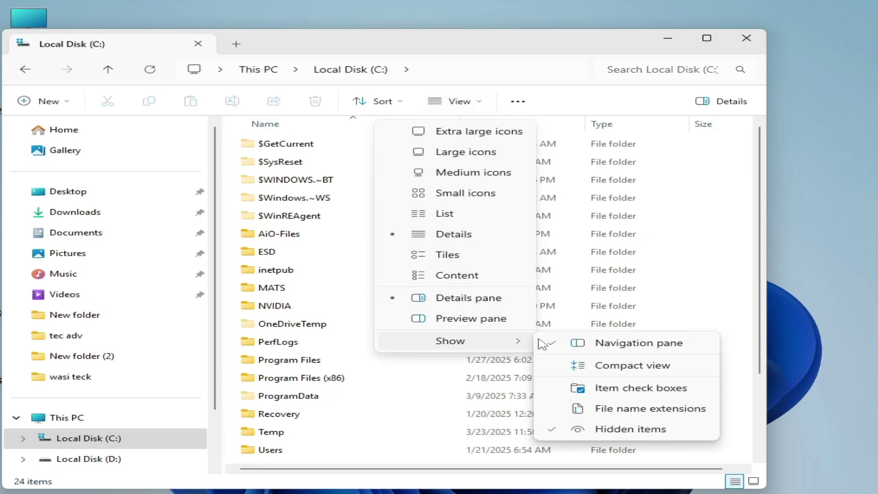
pyautogui.click(589, 426)
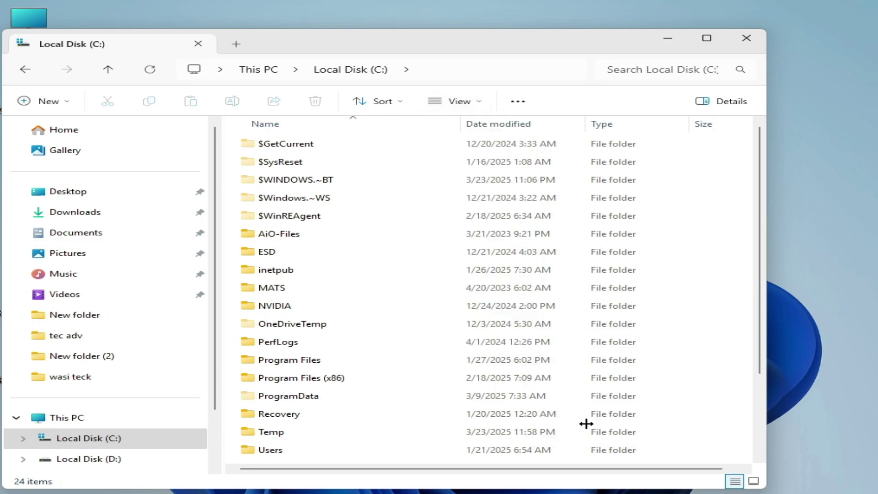
pyautogui.click(456, 104)
pyautogui.moveTo(478, 343)
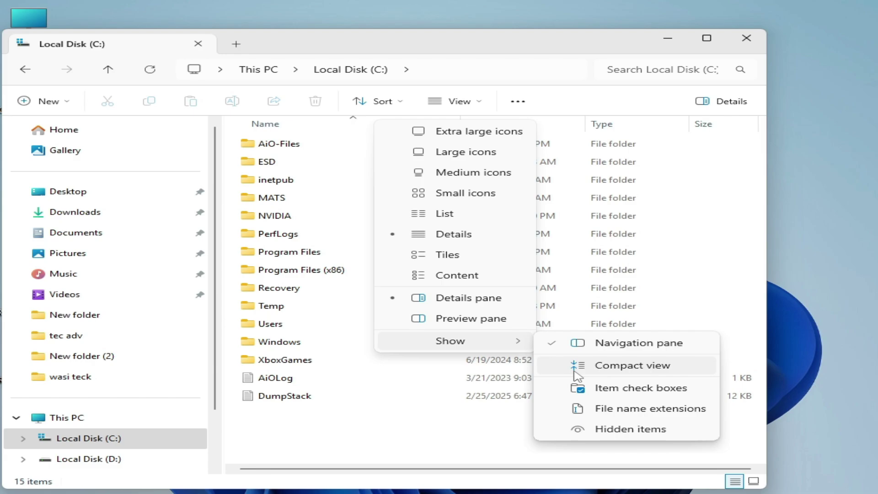
pyautogui.click(599, 430)
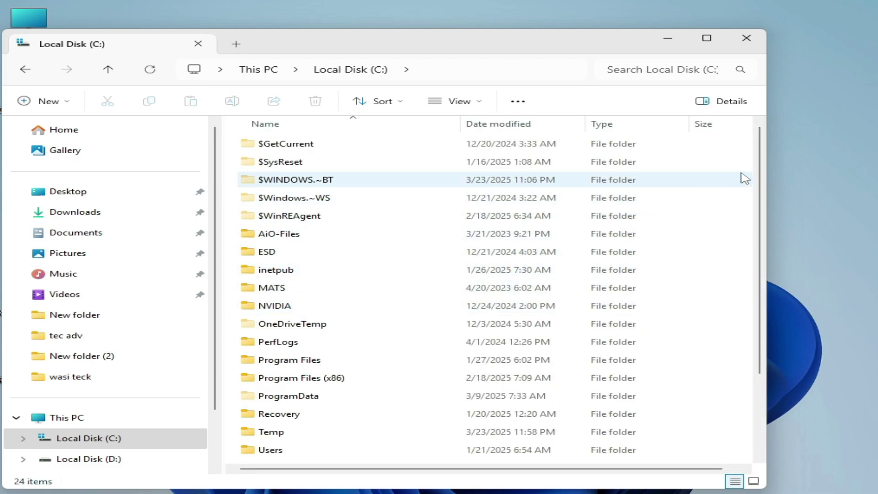
# Step: Navigate through Users, the profile folder, AppData and Local into the Temp folder
pyautogui.scroll(-2, 755, 185)
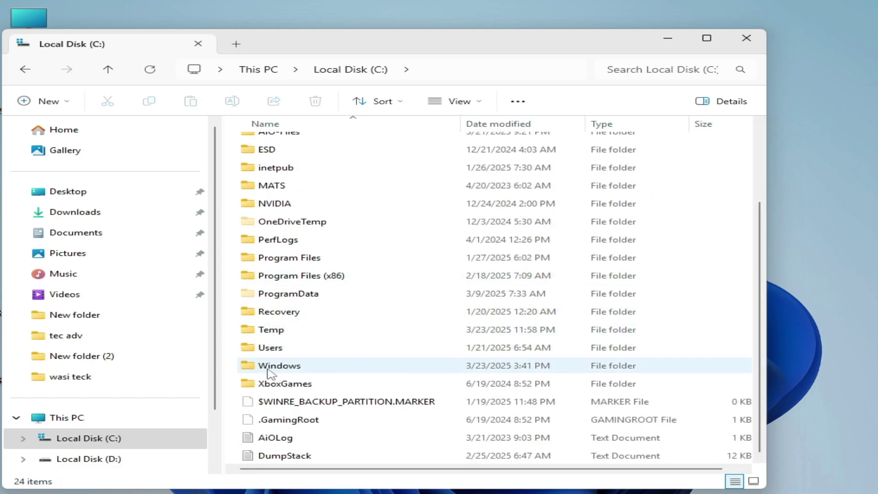
pyautogui.doubleClick(272, 348)
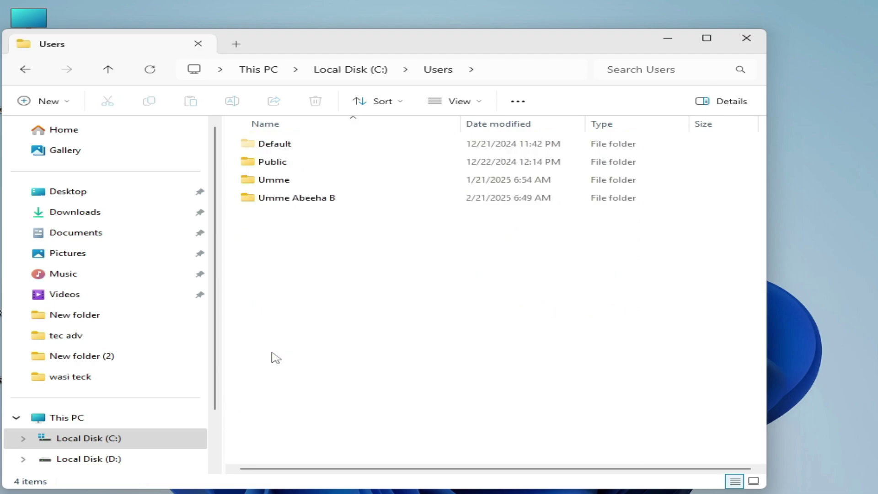
pyautogui.doubleClick(303, 199)
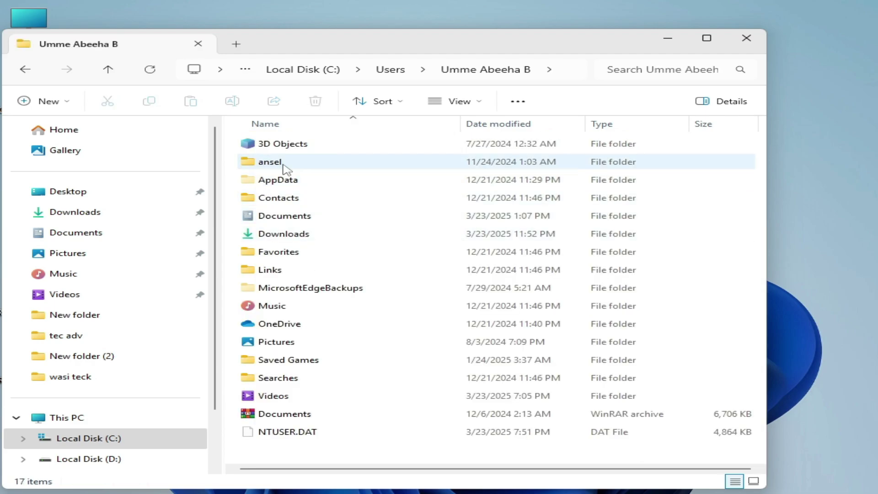
pyautogui.doubleClick(279, 181)
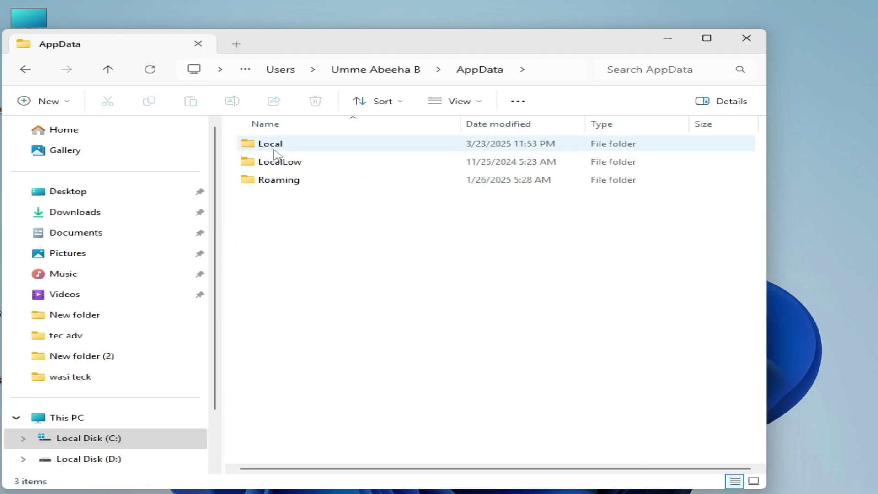
pyautogui.click(274, 148)
pyautogui.doubleClick(273, 149)
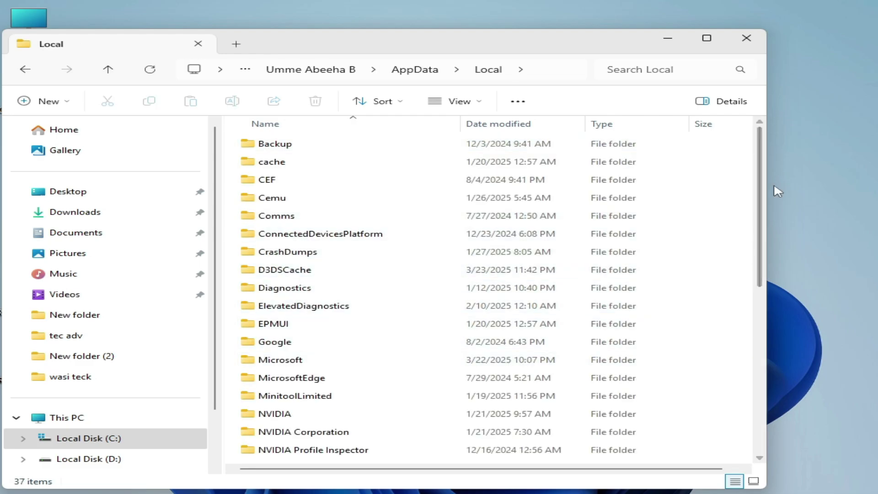
pyautogui.moveTo(762, 173); pyautogui.dragTo(757, 328)
pyautogui.click(275, 347)
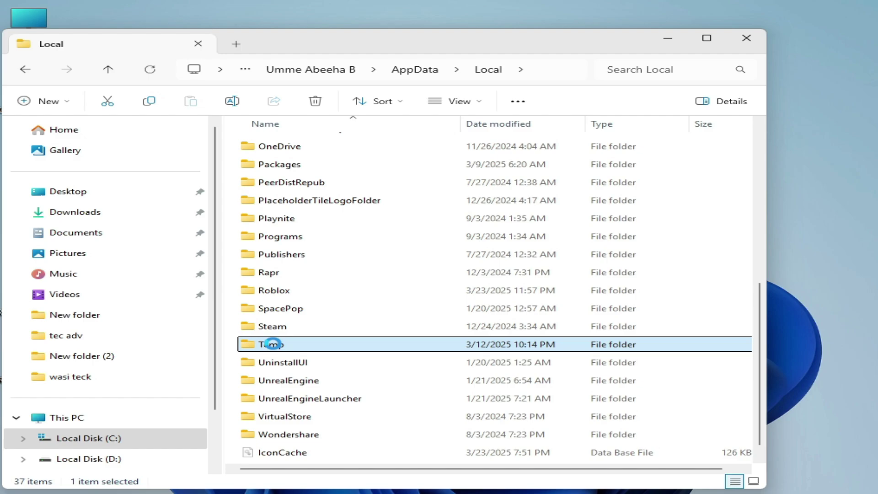
pyautogui.doubleClick(273, 343)
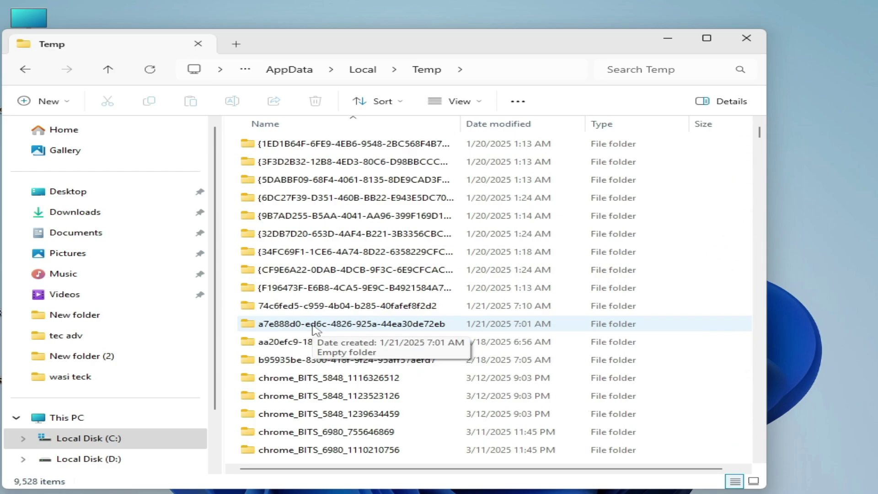
# Step: Select all items in Temp and delete them, granting administrator permission for folders
pyautogui.click(313, 325)
pyautogui.hotkey('ctrl', 'a')
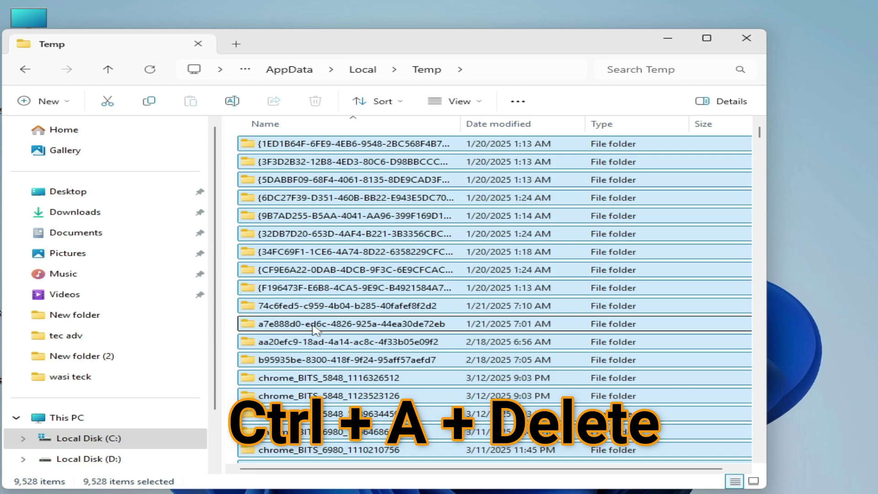
pyautogui.rightClick(371, 323)
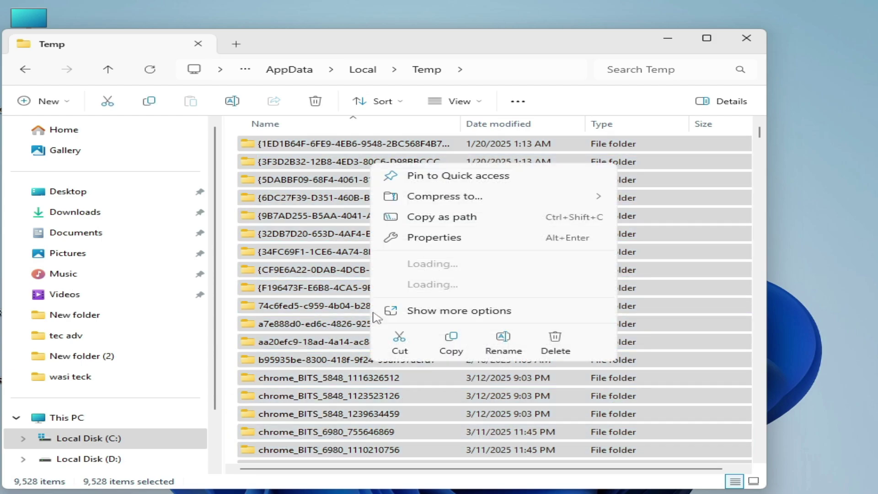
pyautogui.click(559, 338)
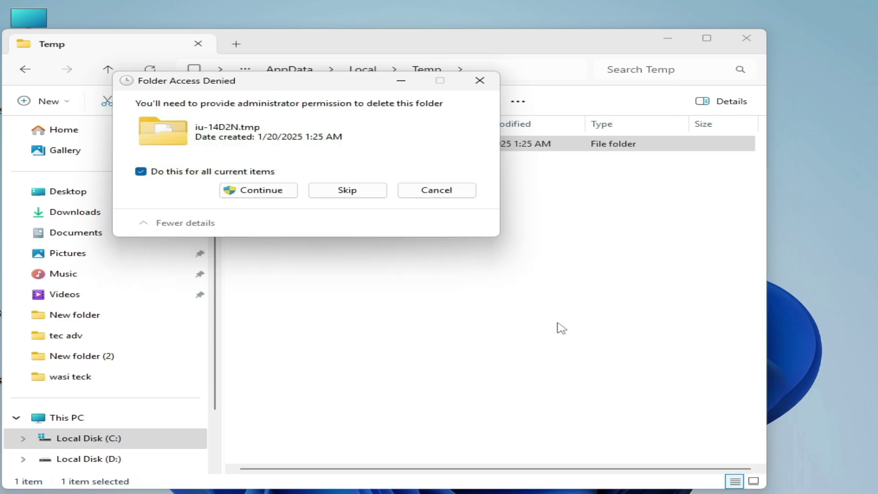
pyautogui.click(254, 190)
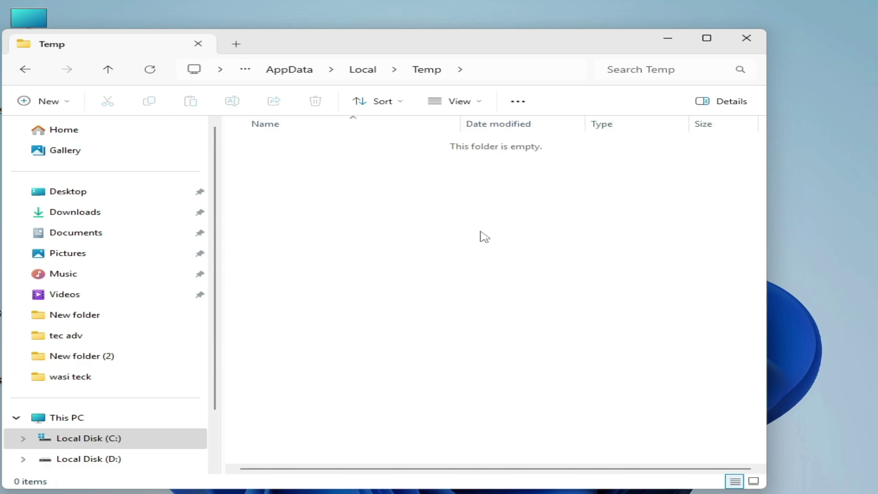
# Step: Close the File Explorer window
pyautogui.click(747, 41)
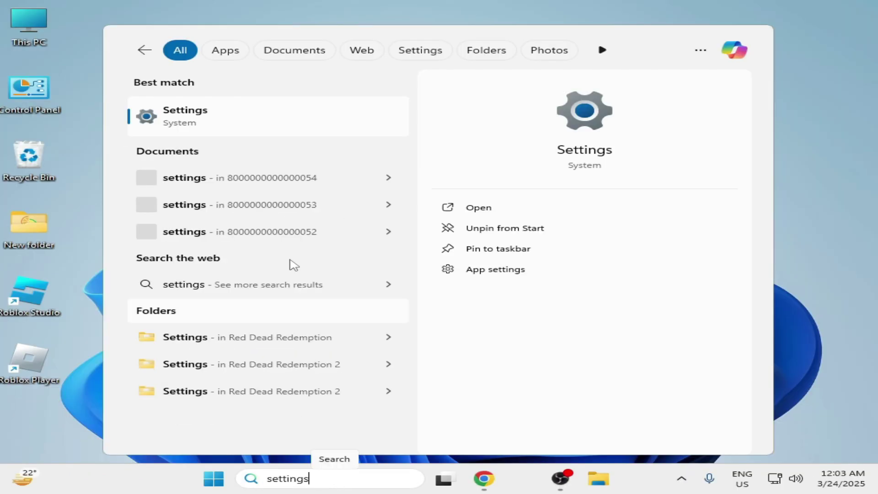
# Step: Open Settings' Installed apps list and search it for 'roblox'
pyautogui.click(240, 131)
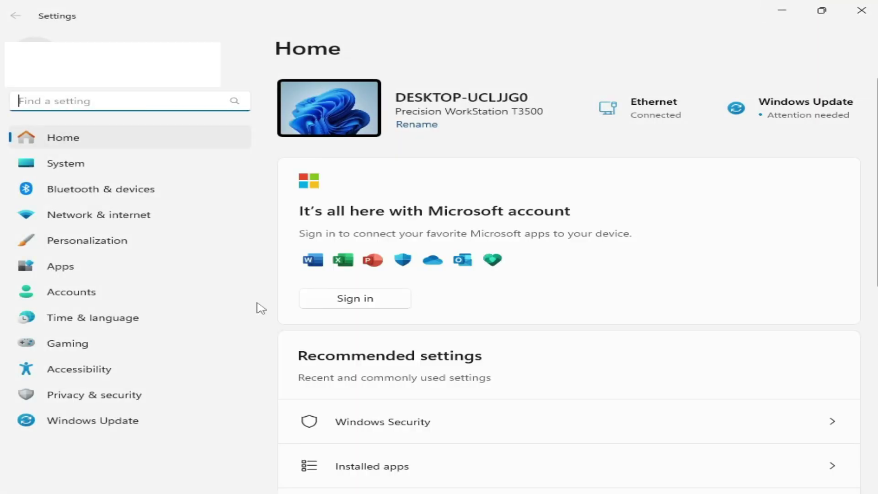
pyautogui.click(58, 272)
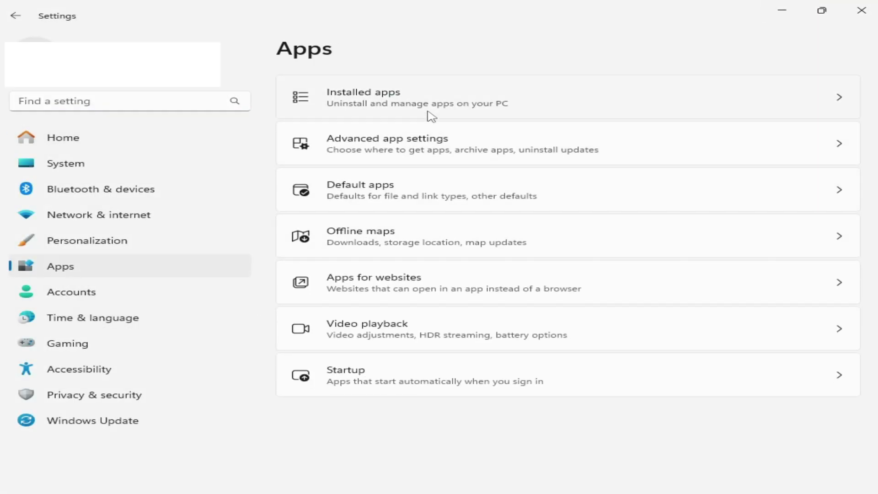
pyautogui.click(437, 110)
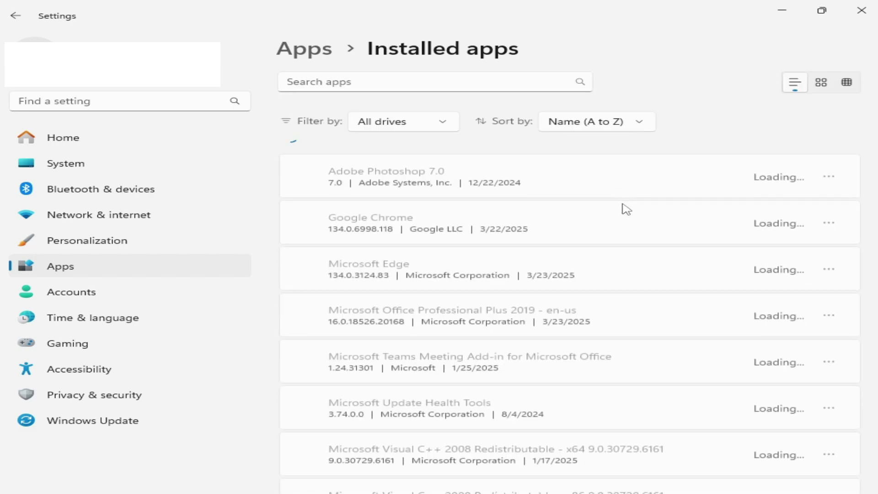
pyautogui.click(372, 85)
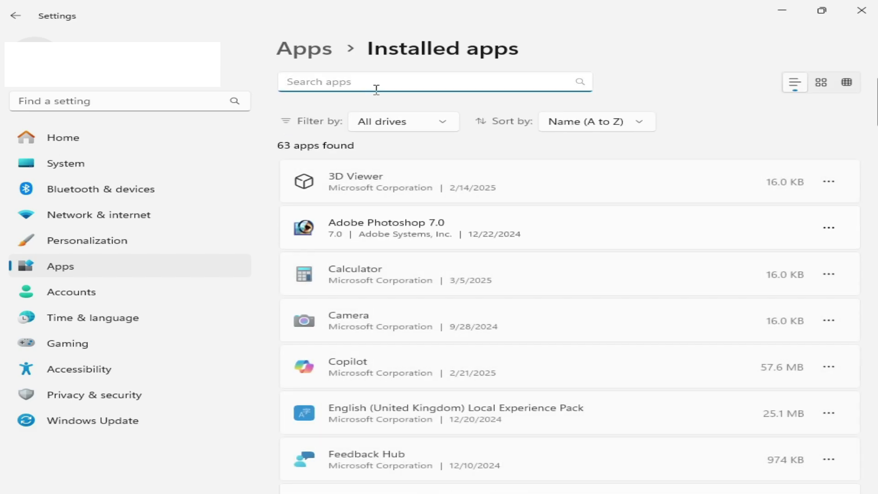
pyautogui.write('roblox')
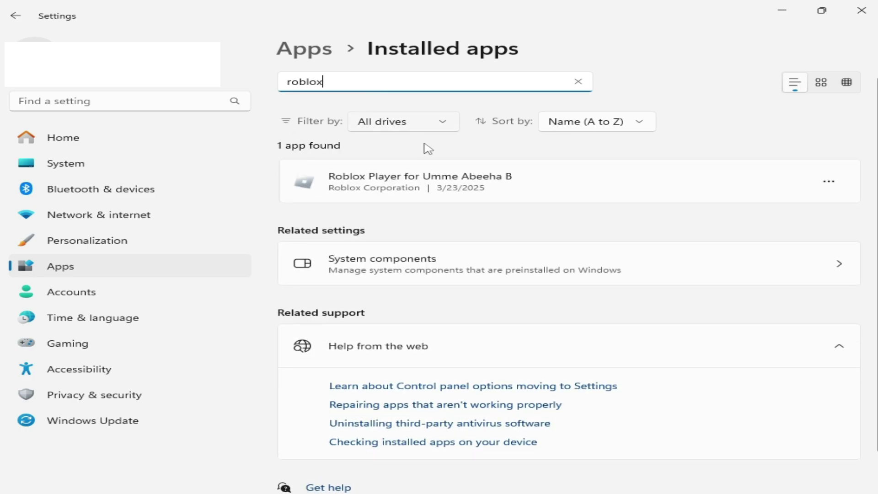
# Step: Uninstall Roblox Player and close Settings
pyautogui.click(828, 181)
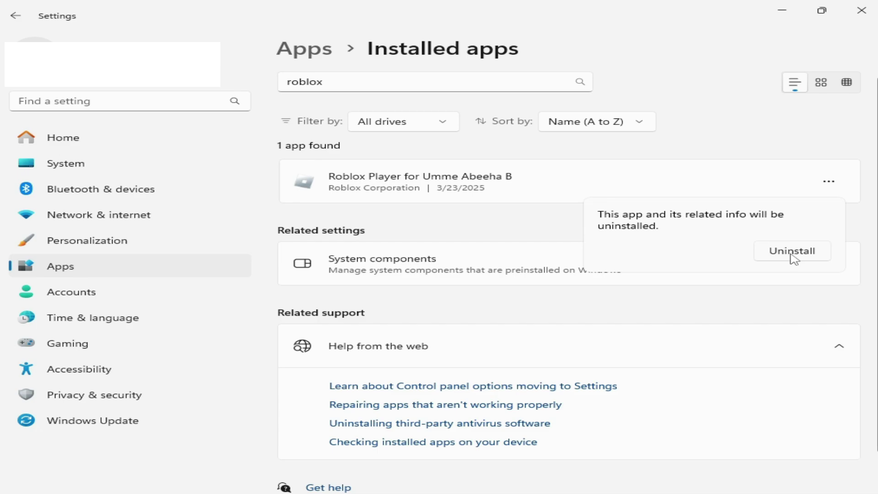
pyautogui.click(793, 253)
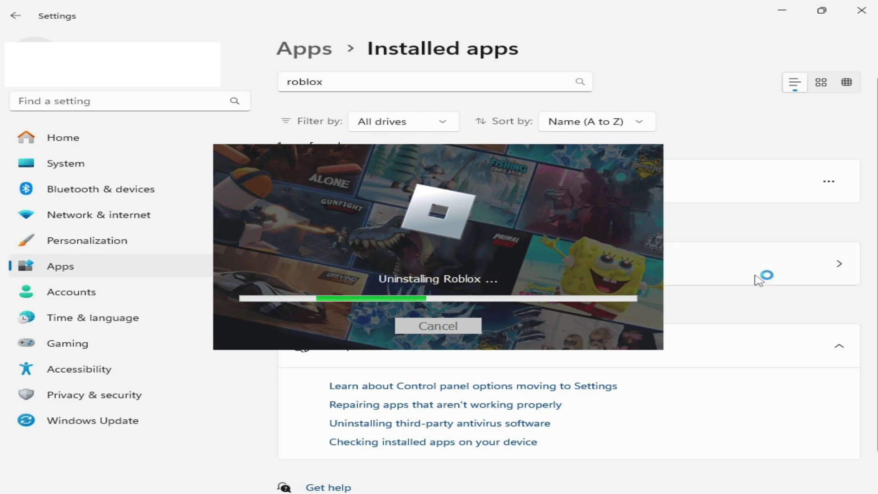
pyautogui.click(861, 10)
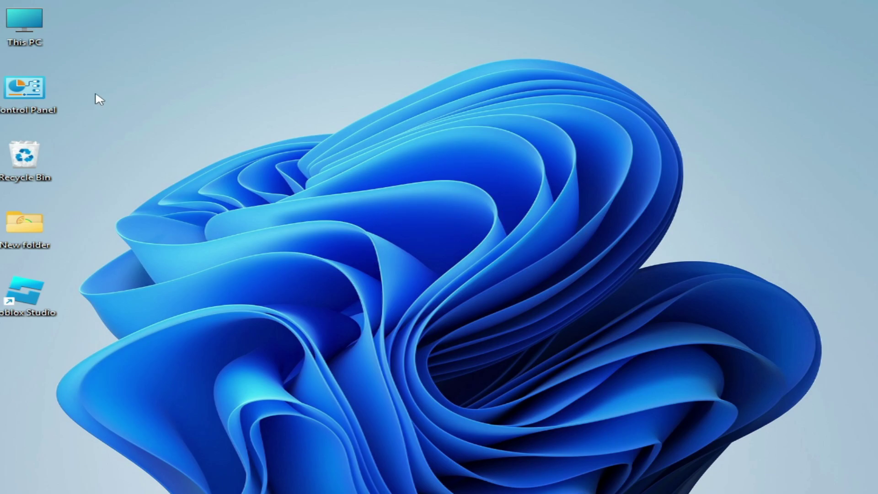
# Step: Navigate from This PC to C:\Users\profile\AppData\Local\Temp
pyautogui.doubleClick(27, 40)
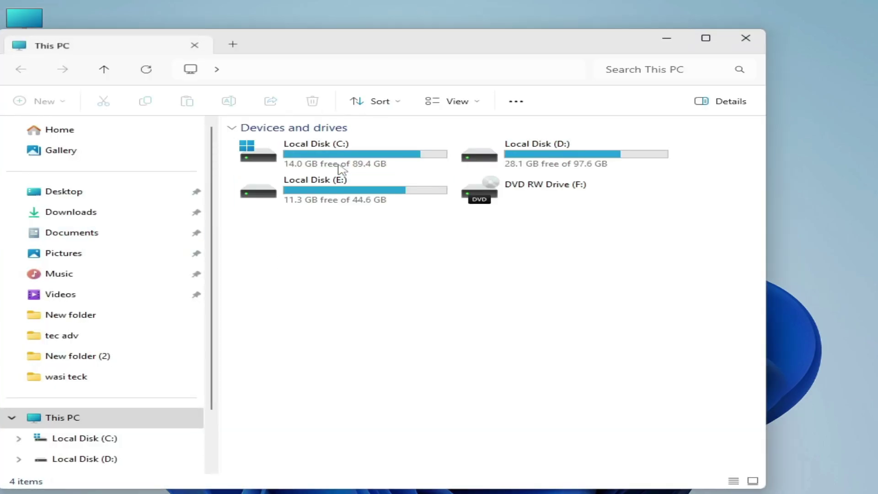
pyautogui.doubleClick(337, 170)
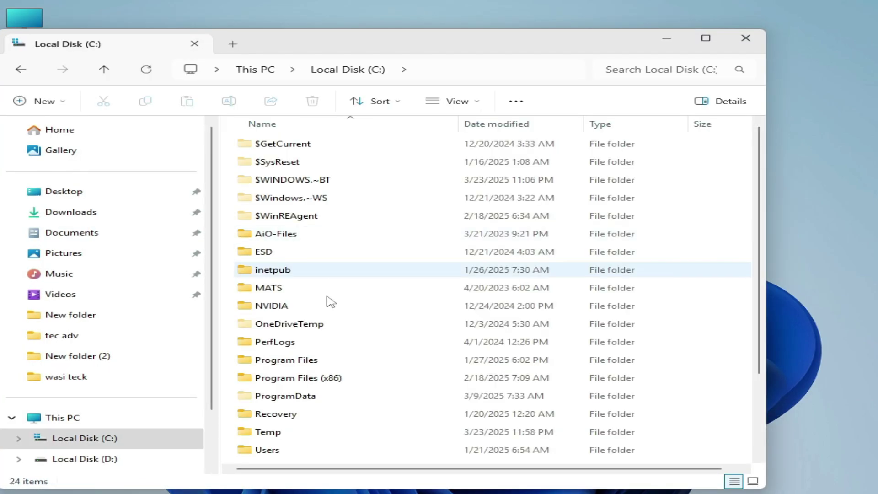
pyautogui.doubleClick(270, 450)
pyautogui.doubleClick(298, 203)
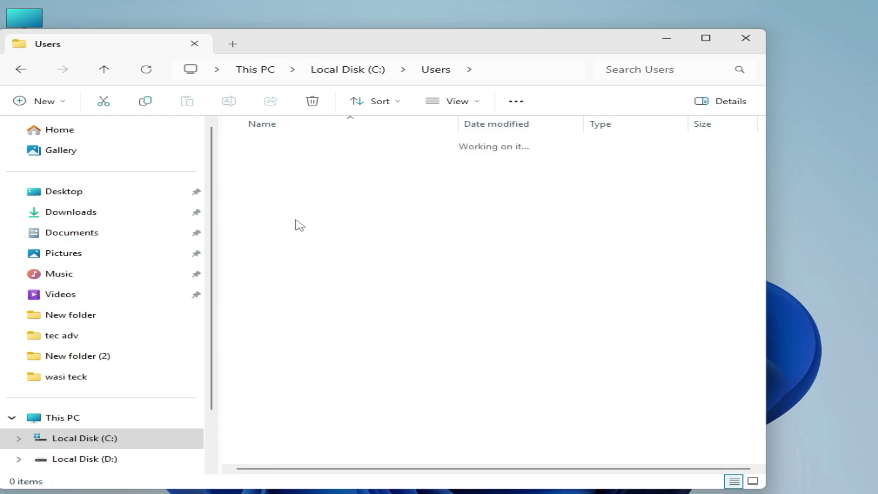
pyautogui.click(284, 185)
pyautogui.doubleClick(285, 186)
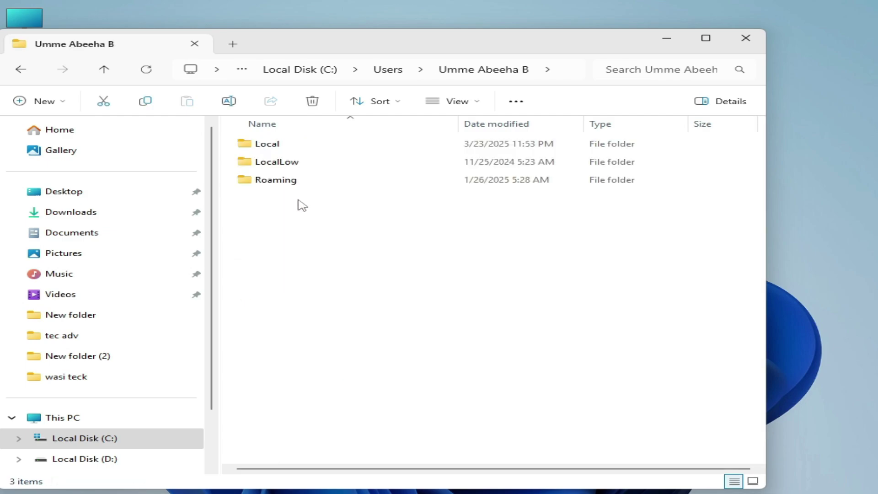
pyautogui.click(280, 151)
pyautogui.doubleClick(280, 151)
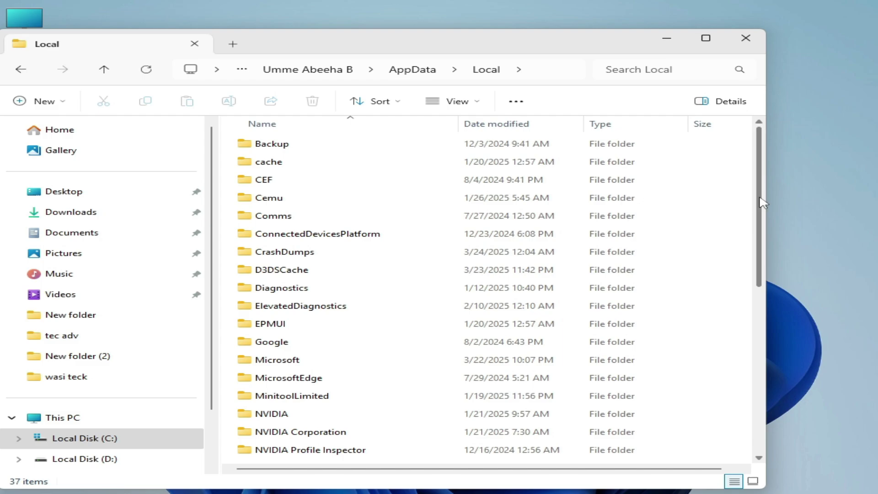
pyautogui.moveTo(758, 204); pyautogui.dragTo(778, 320)
pyautogui.doubleClick(288, 382)
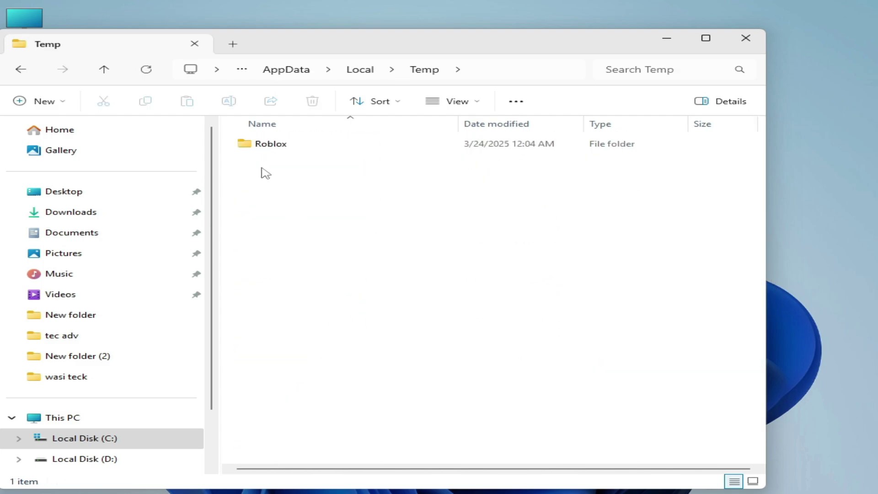
# Step: Delete the Roblox folder from Temp
pyautogui.click(260, 147)
pyautogui.rightClick(259, 146)
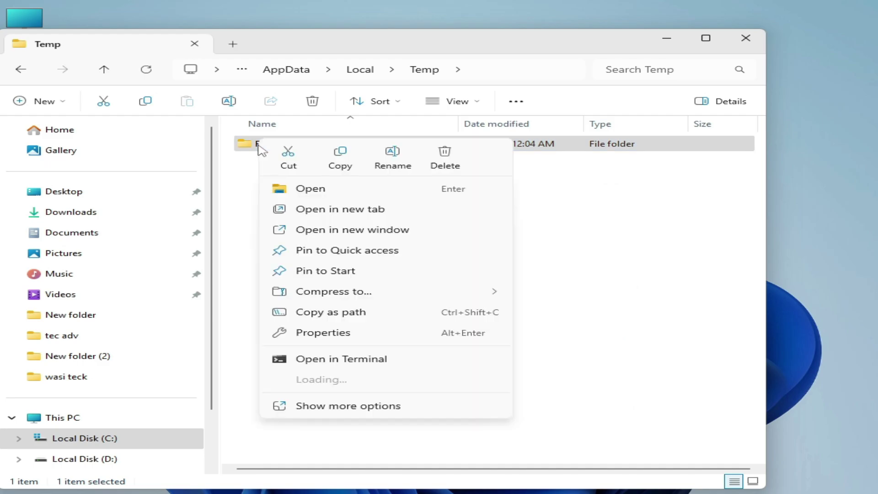
pyautogui.click(447, 157)
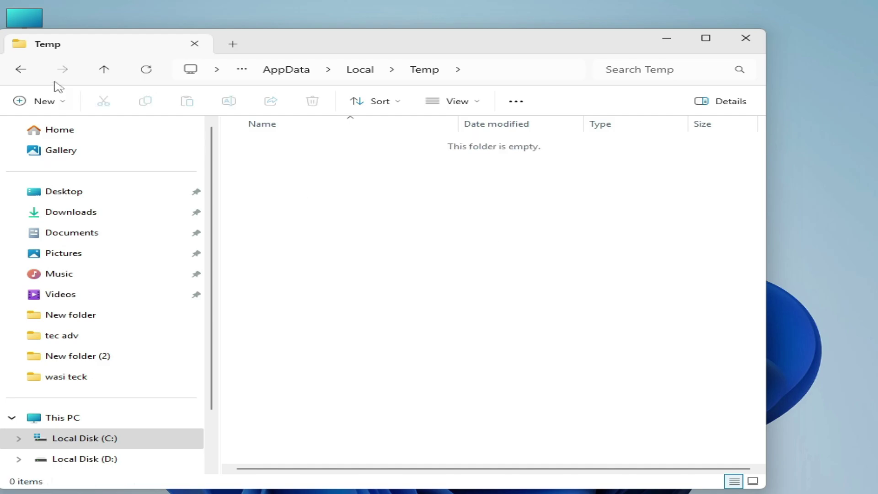
# Step: Go back to AppData, browse the Roaming folder, then close File Explorer
pyautogui.click(21, 69)
pyautogui.click(21, 69)
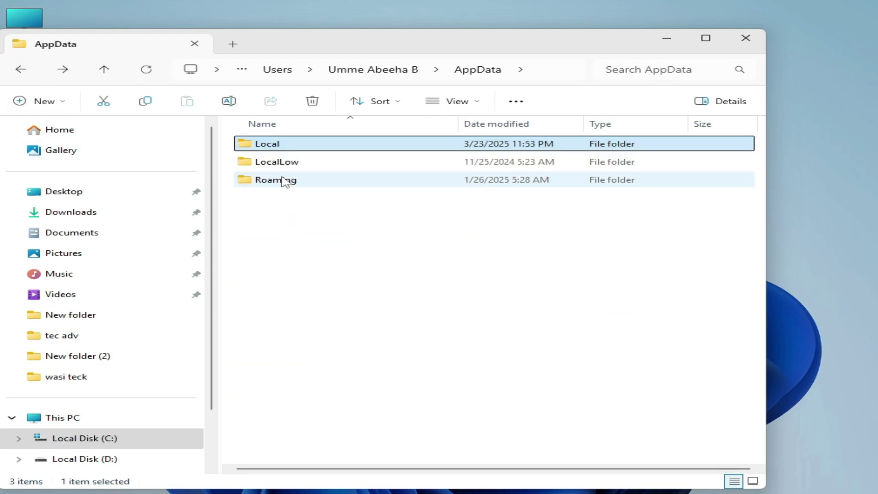
pyautogui.click(292, 181)
pyautogui.doubleClick(293, 181)
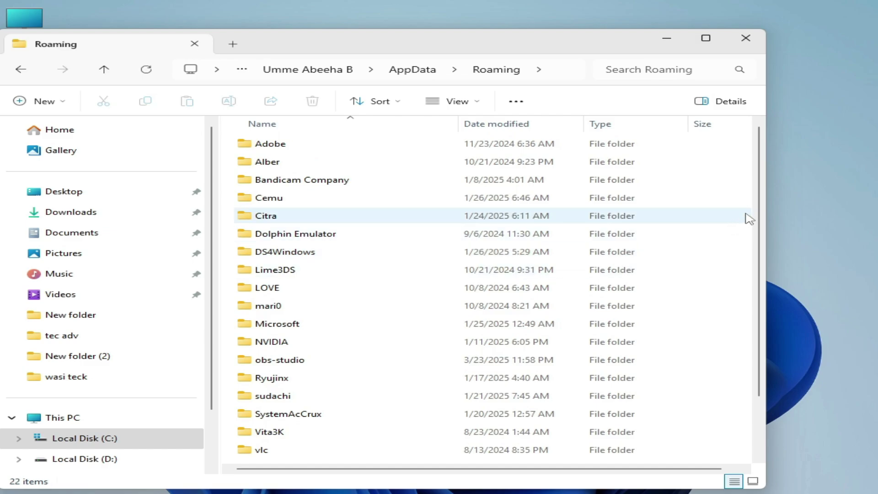
pyautogui.moveTo(765, 194); pyautogui.dragTo(624, 224)
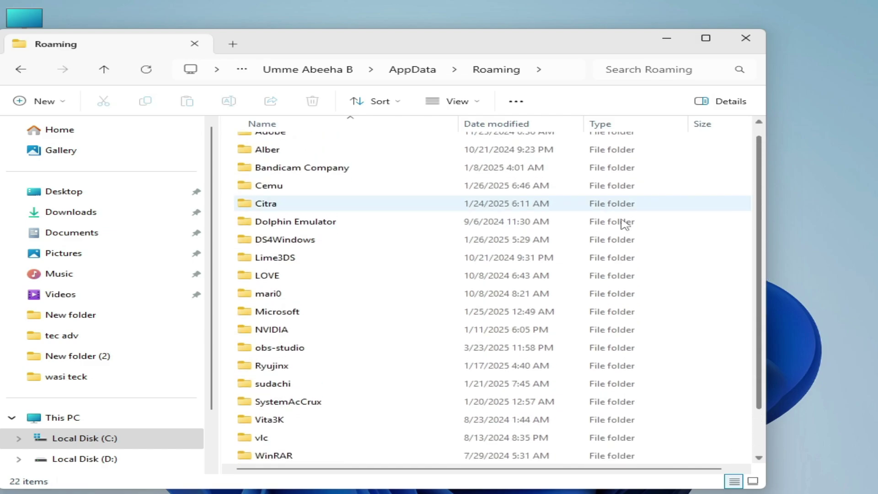
pyautogui.click(746, 39)
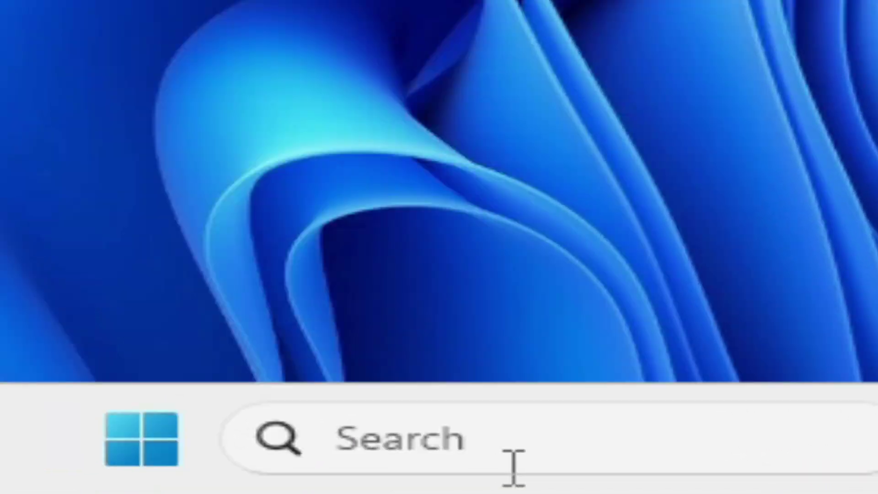
# Step: Search Windows for 'mi' and launch Microsoft Store
pyautogui.click(514, 466)
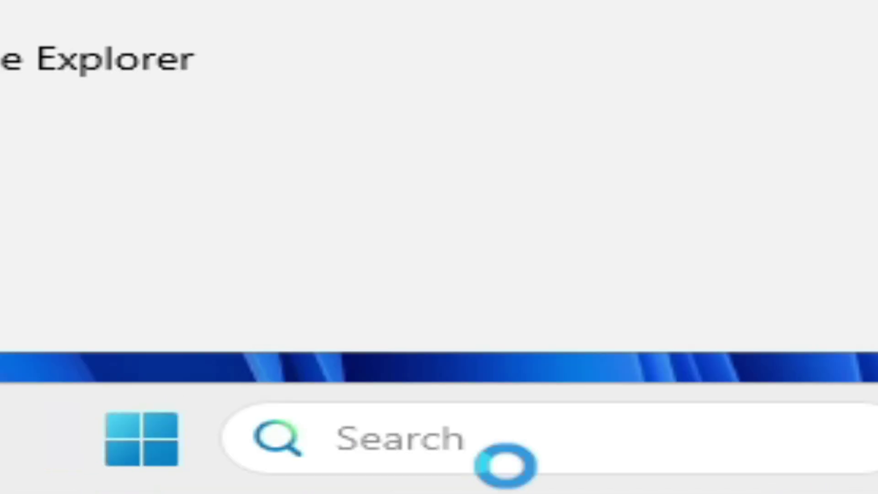
pyautogui.write('m')
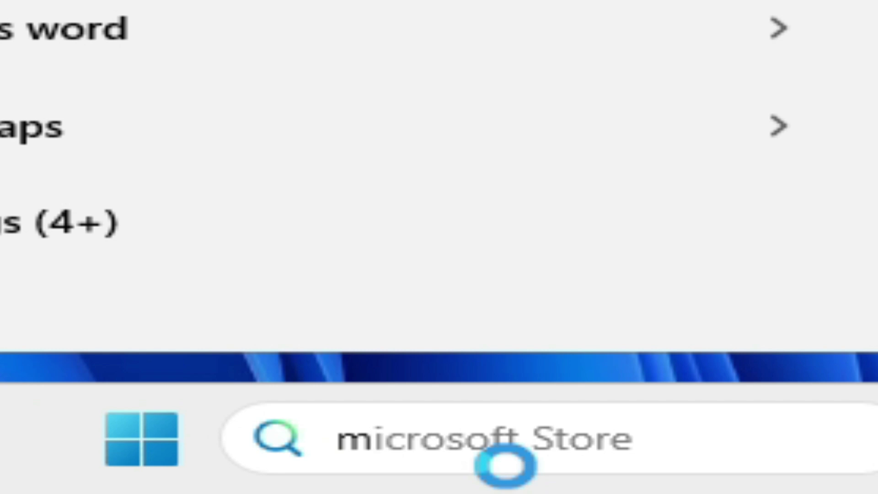
pyautogui.write('i')
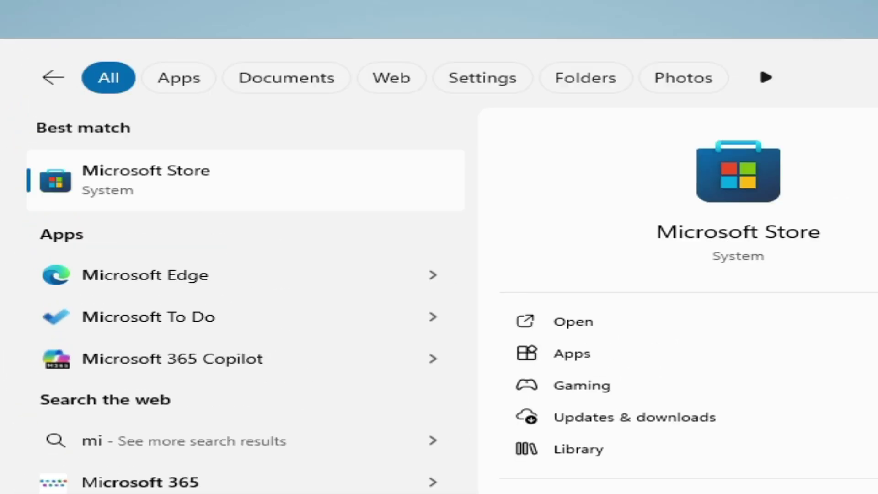
pyautogui.click(172, 173)
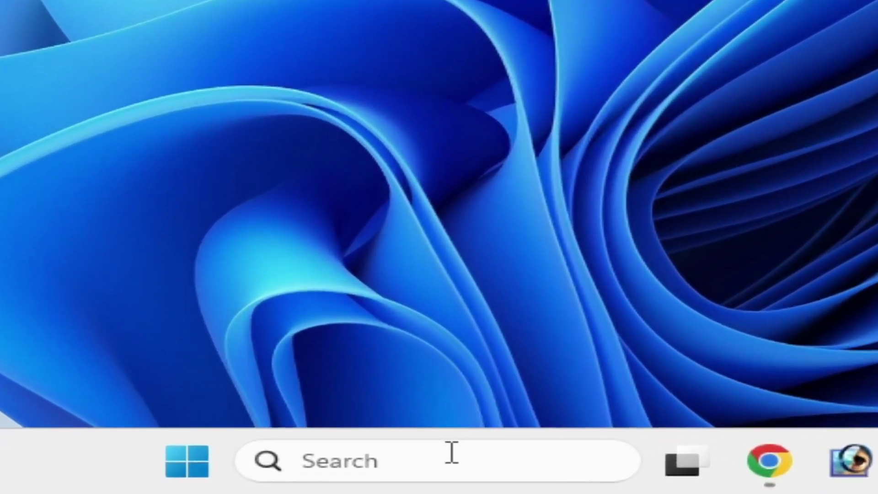
# Step: Open Services, scroll to the Windows Time service and bring up its context menu
pyautogui.click(452, 452)
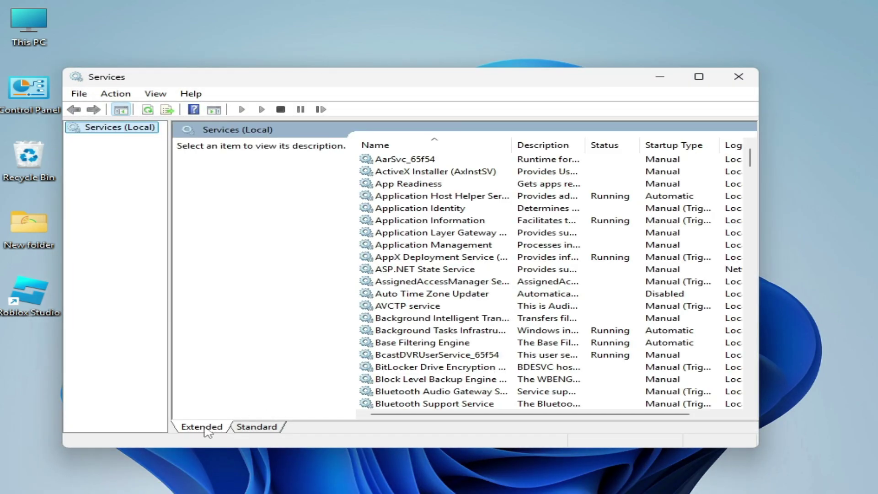
pyautogui.click(246, 429)
pyautogui.click(200, 430)
pyautogui.moveTo(750, 160); pyautogui.dragTo(763, 390)
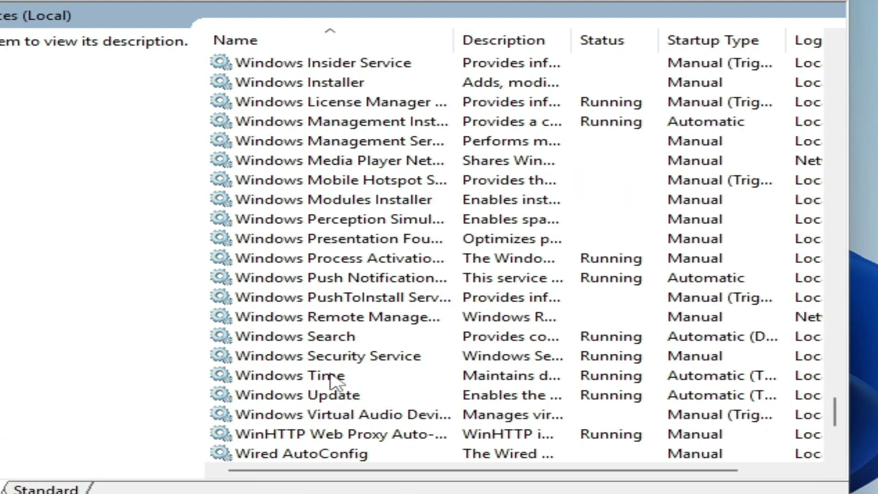
pyautogui.click(315, 382)
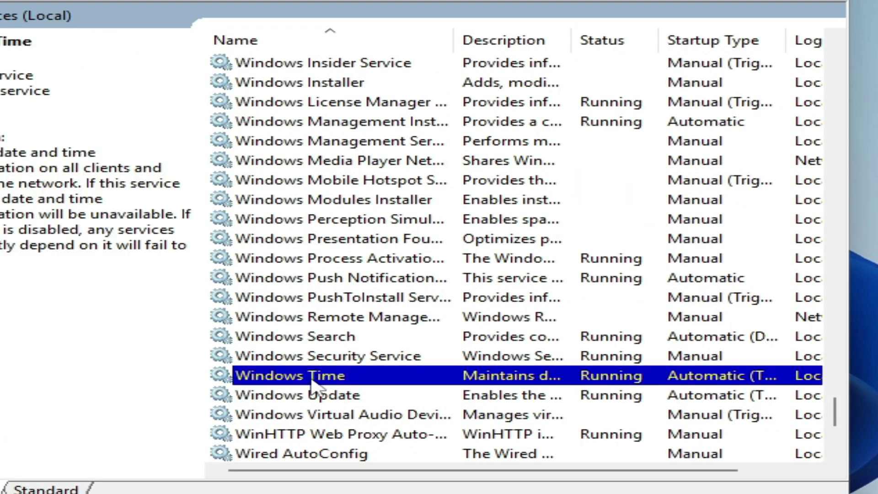
pyautogui.rightClick(316, 381)
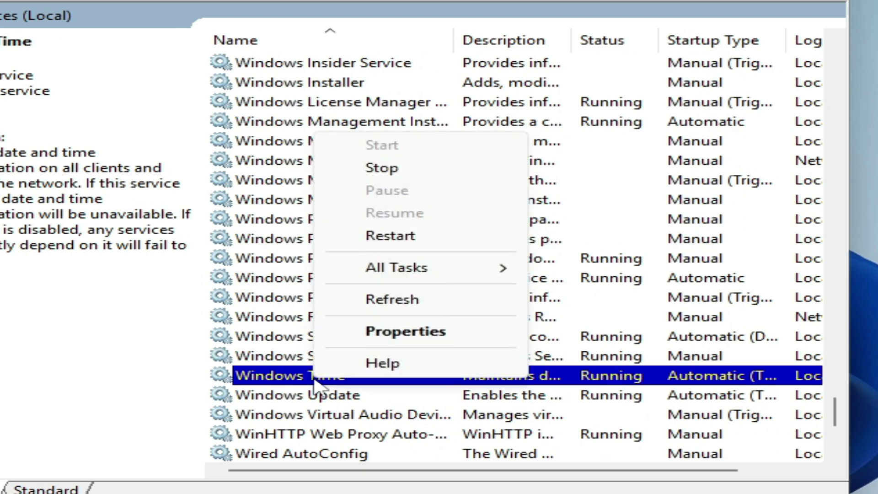
# Step: Set Windows Time startup type to Automatic, apply, then stop and restart the service
pyautogui.click(389, 334)
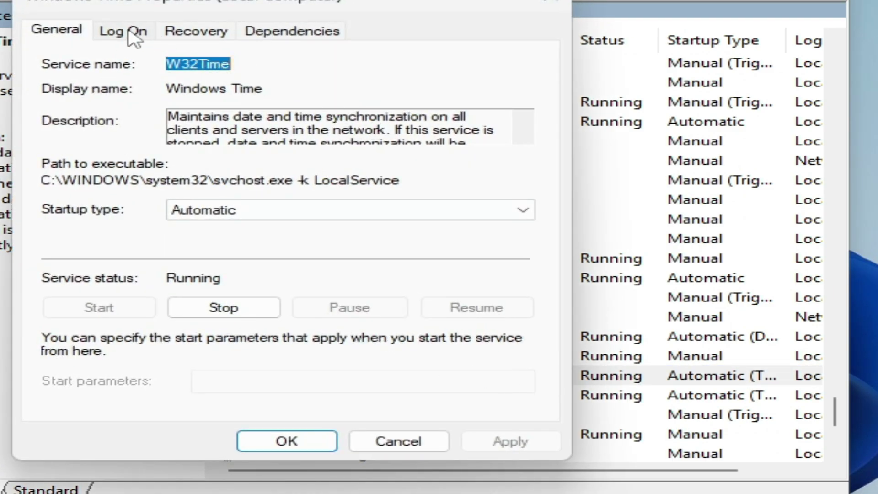
pyautogui.click(285, 211)
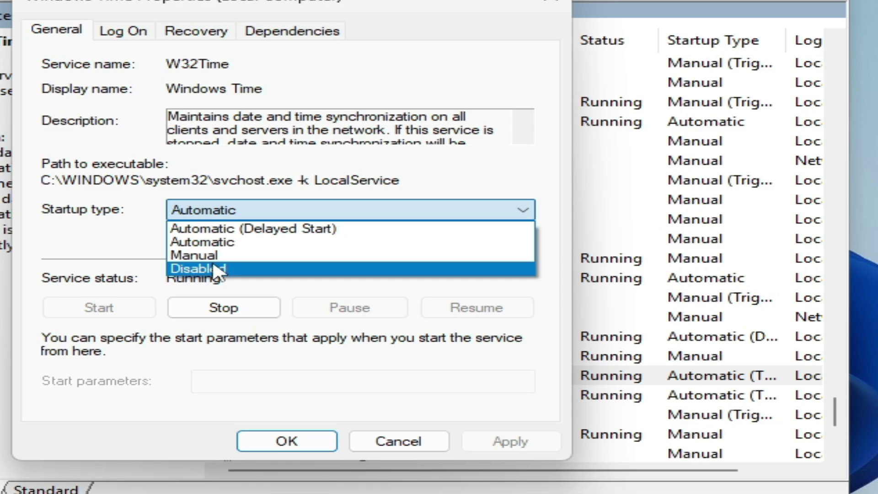
pyautogui.click(213, 243)
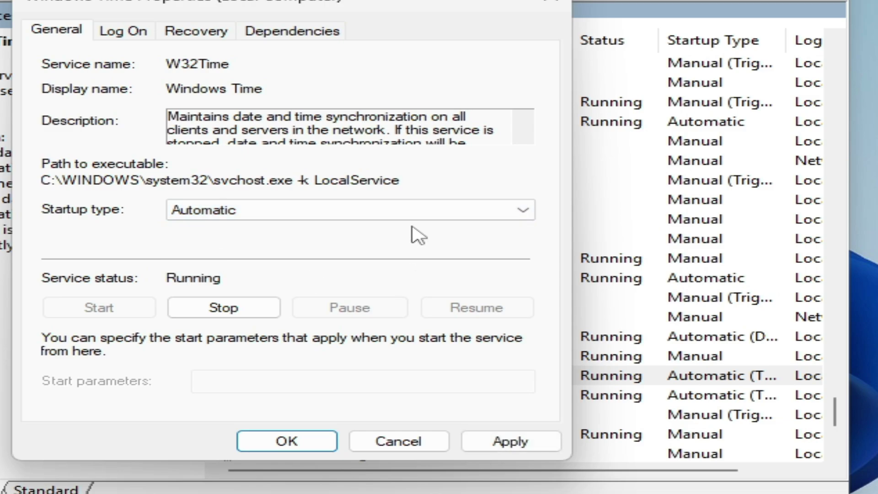
pyautogui.click(521, 441)
pyautogui.click(194, 313)
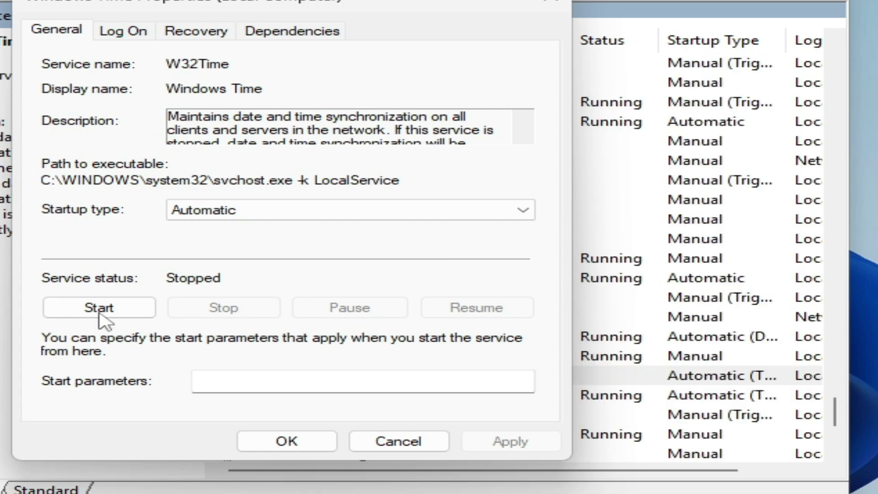
pyautogui.click(99, 308)
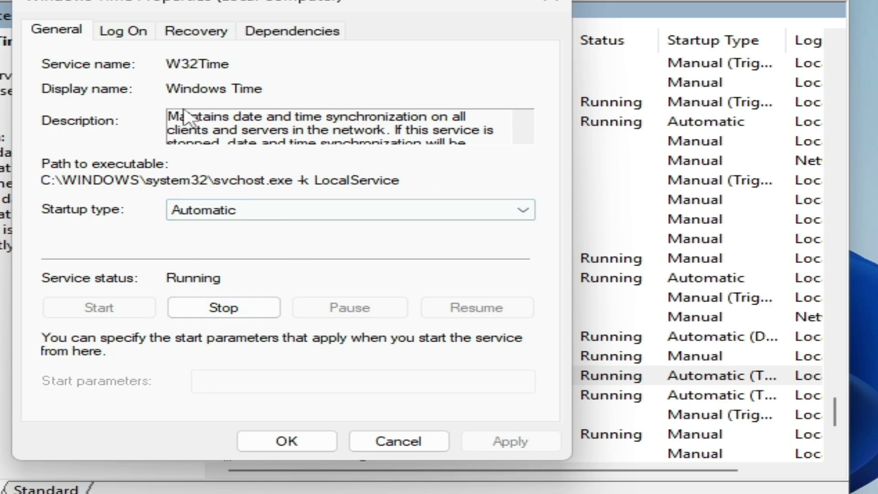
# Step: Keep the log-on account as Local System, confirm with OK, and close Services
pyautogui.click(142, 36)
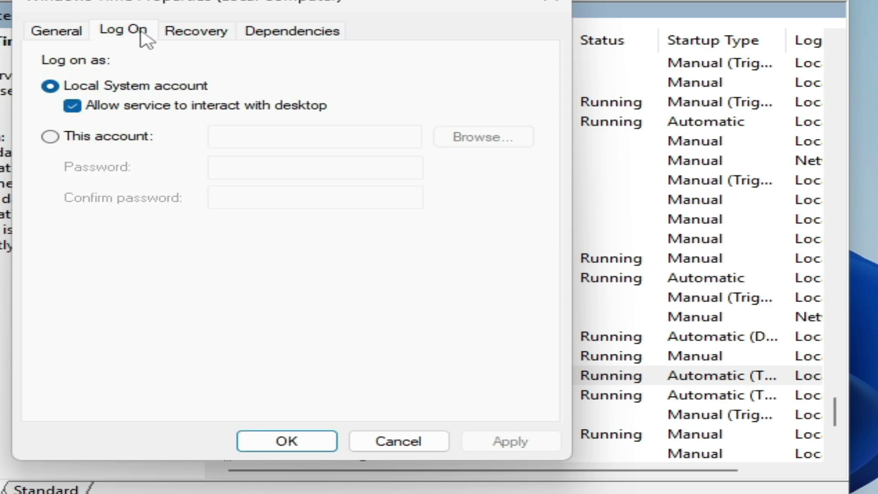
pyautogui.click(50, 136)
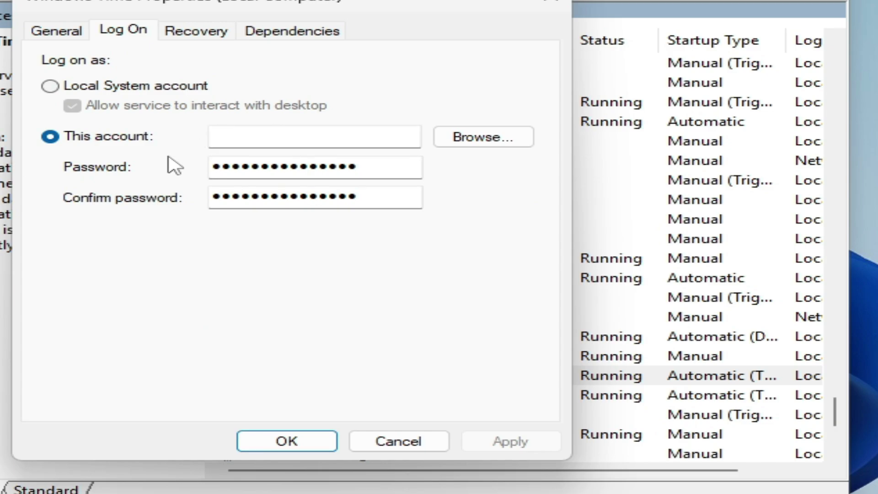
pyautogui.click(50, 86)
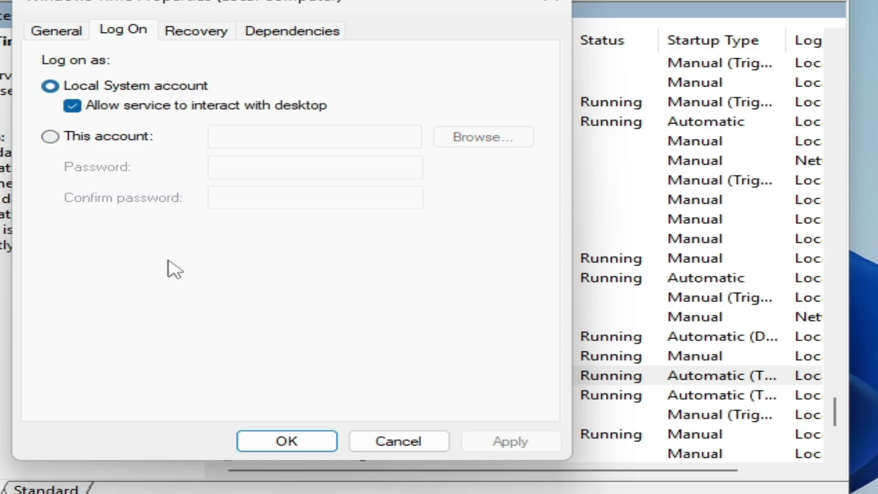
pyautogui.click(287, 441)
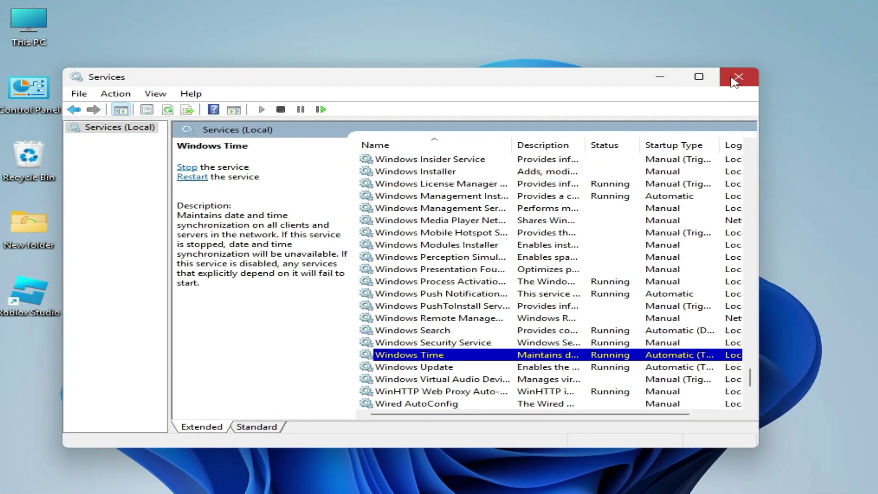
pyautogui.click(736, 75)
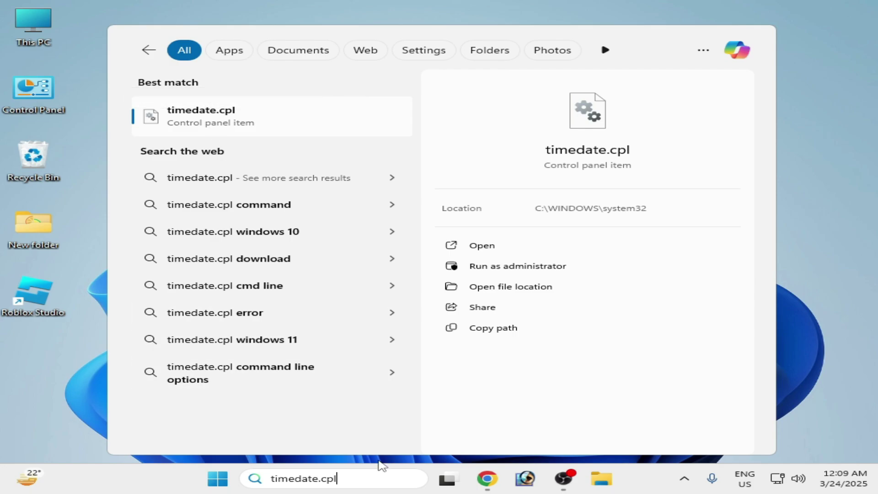
# Step: Open Date and Time and sync internet time with time.windows.com
pyautogui.press('Return')
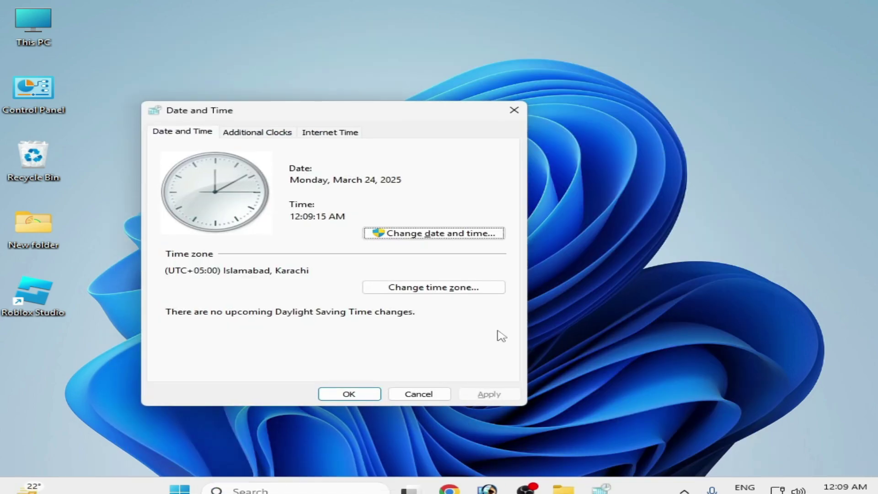
pyautogui.click(339, 139)
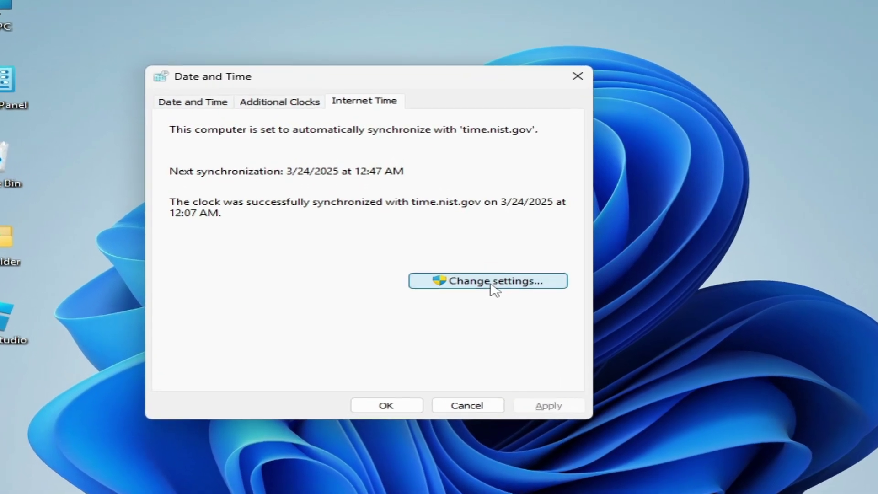
pyautogui.click(491, 282)
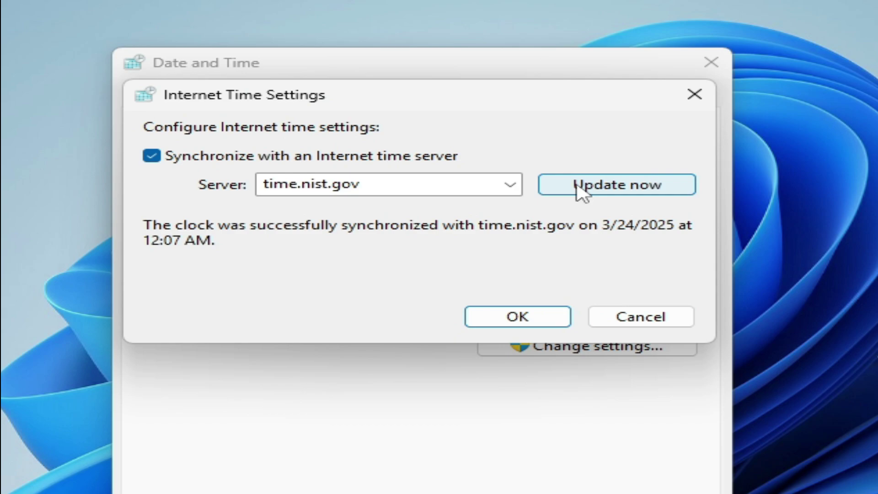
pyautogui.click(511, 184)
pyautogui.click(397, 212)
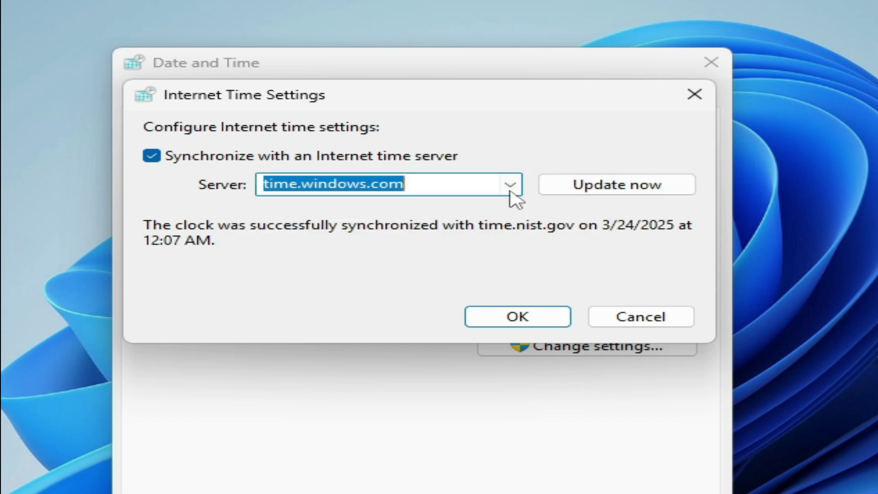
pyautogui.click(593, 186)
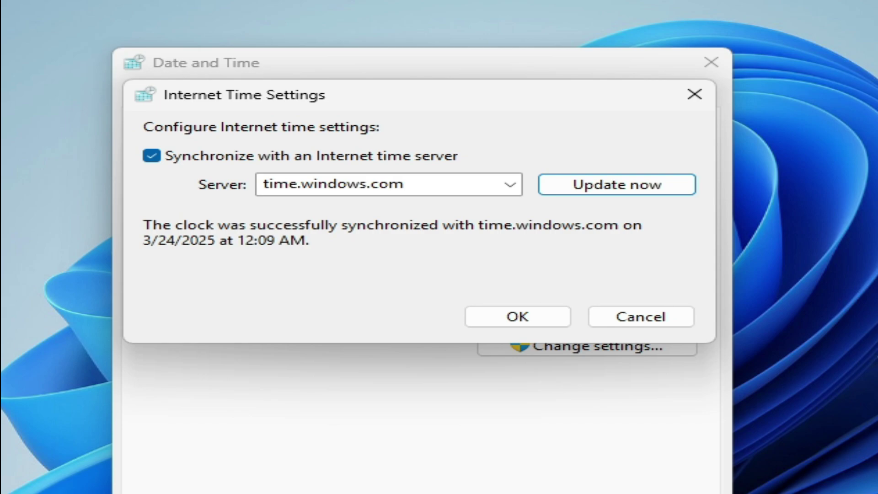
# Step: Switch the server to time.nist.gov, update now, confirm, and close Date and Time
pyautogui.click(511, 188)
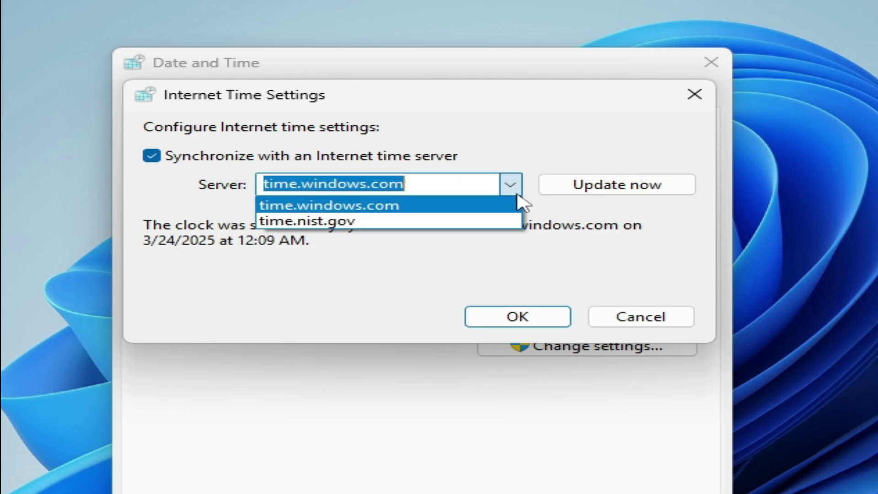
pyautogui.click(354, 221)
pyautogui.click(600, 189)
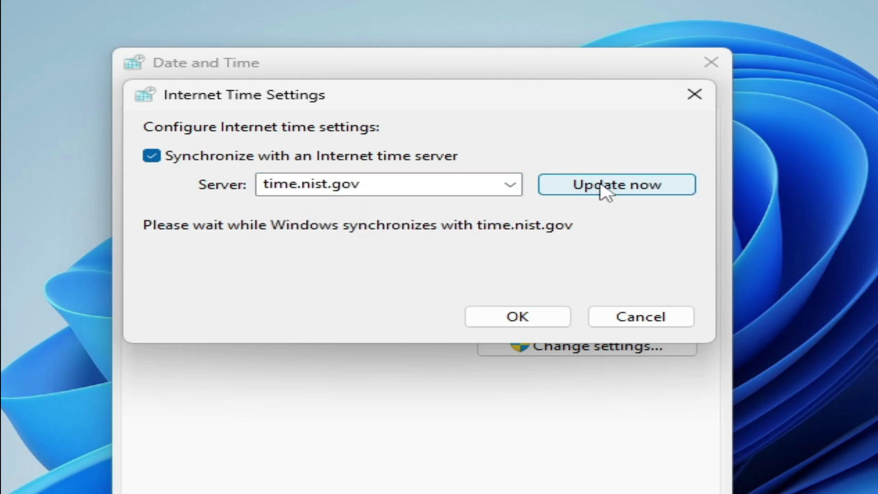
pyautogui.click(529, 318)
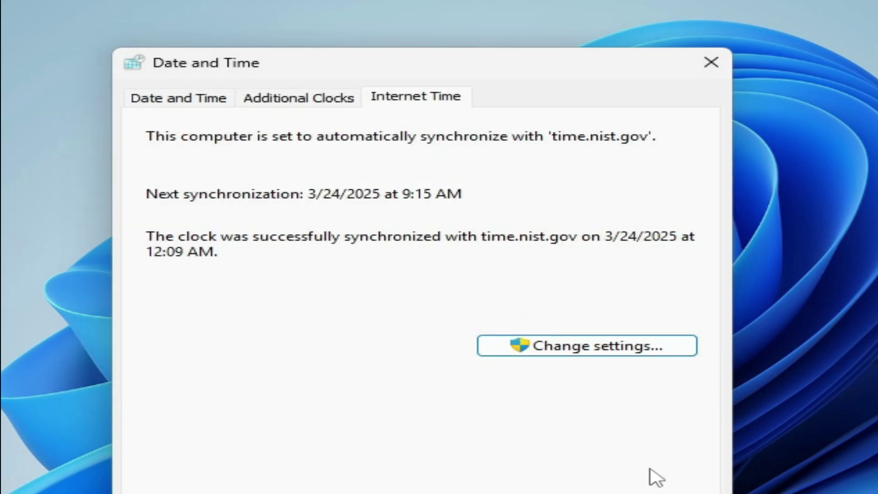
pyautogui.press('Return')
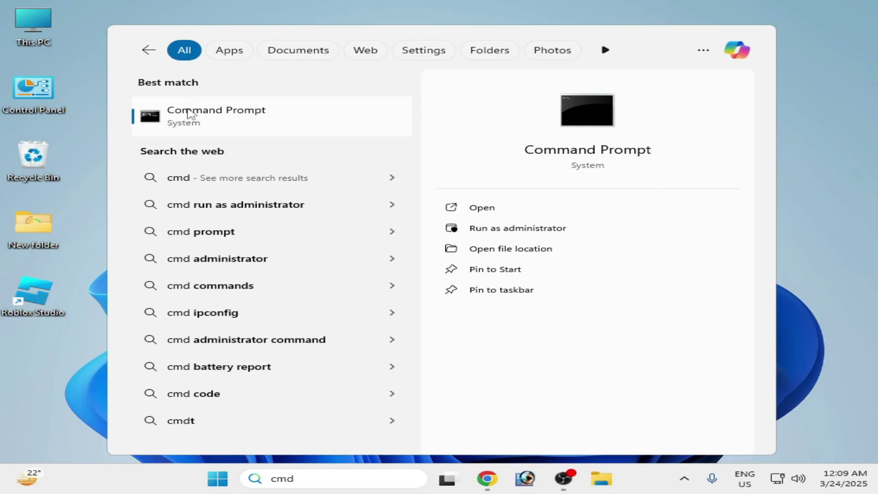
# Step: Launch Command Prompt from the Best match result with Run as administrator
pyautogui.rightClick(192, 114)
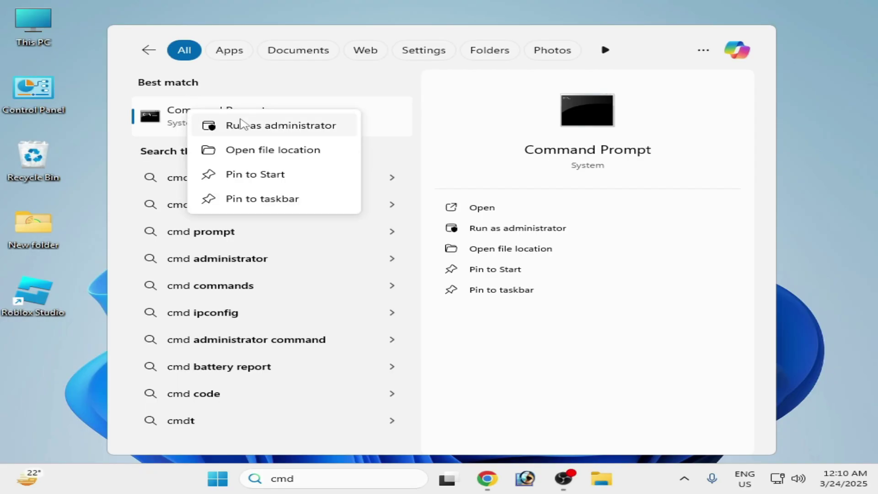
pyautogui.click(240, 121)
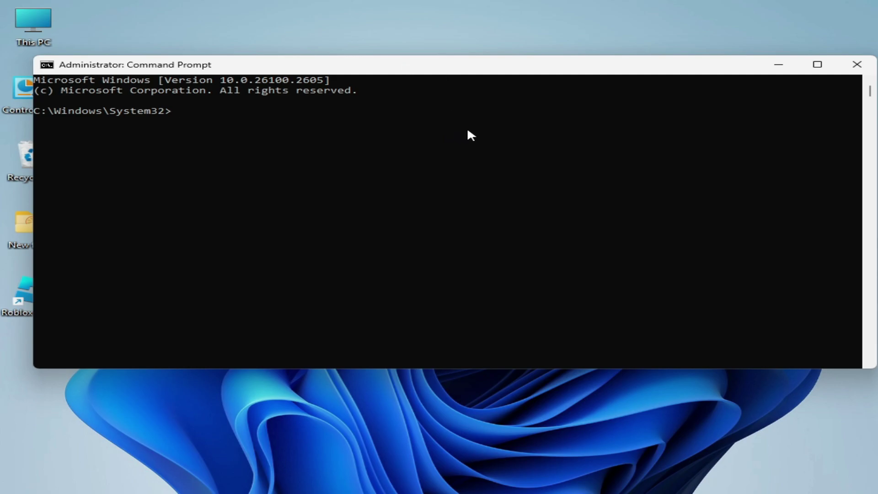
# Step: Run the sfc /scannow system file check in the Administrator Command Prompt
pyautogui.write('sfc')
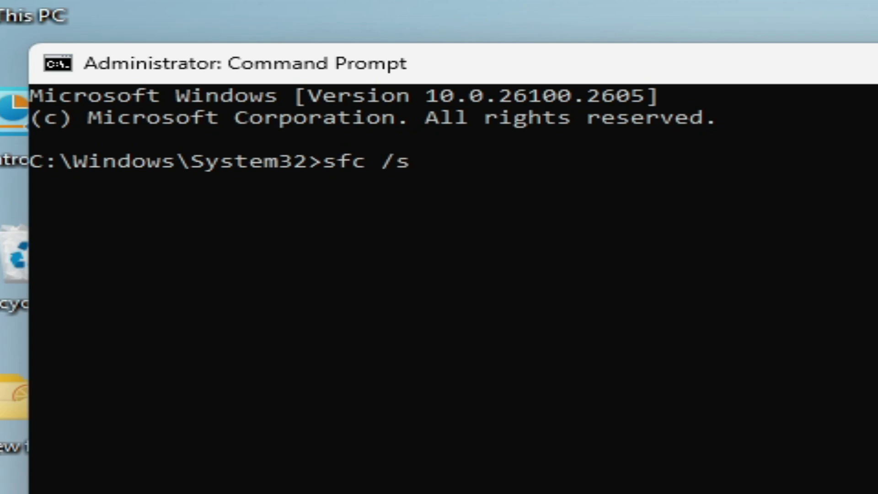
pyautogui.write('/scannow')
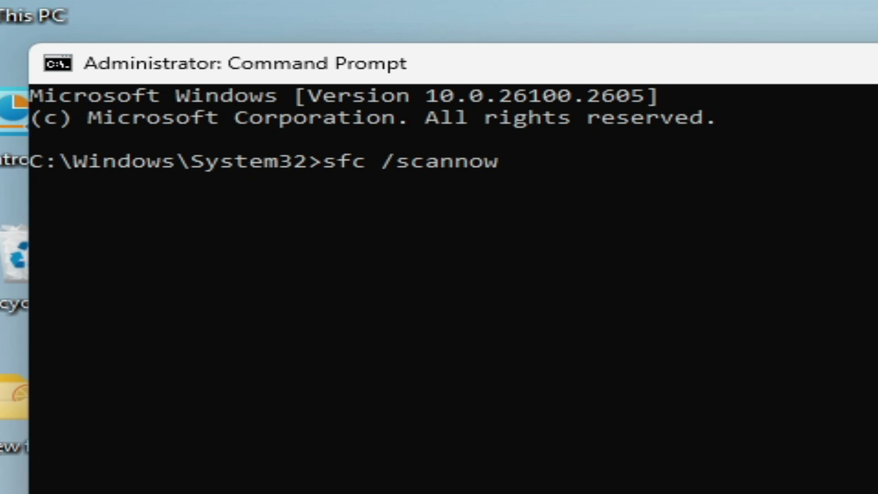
pyautogui.press('Return')
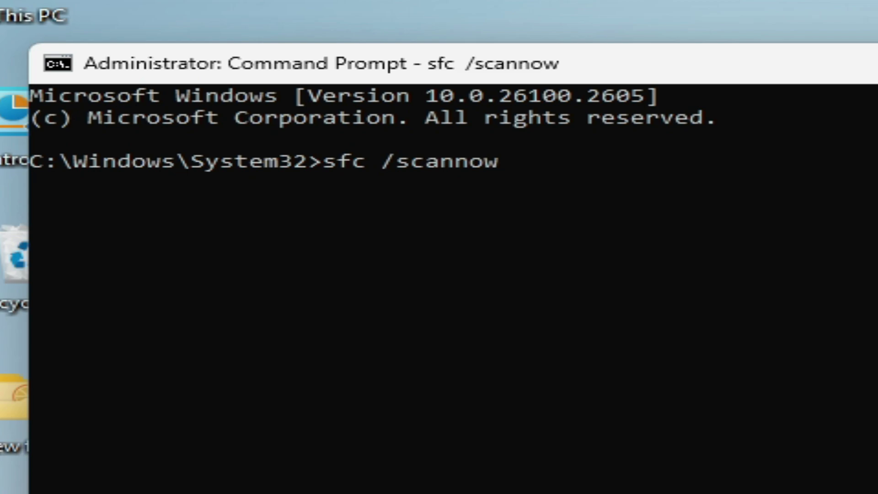